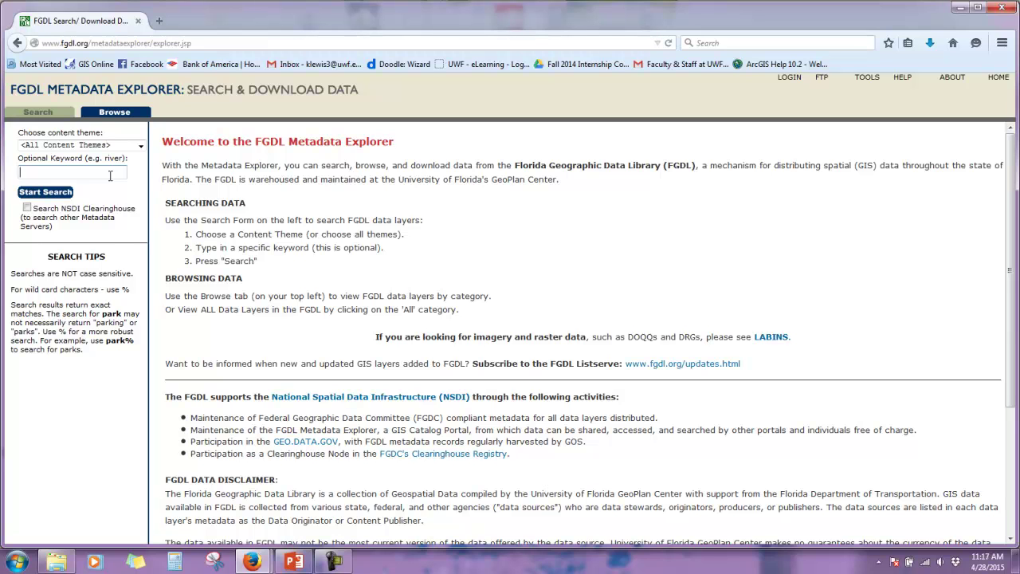
# - Search the catalogue for keyword CNTBND and scroll through the 12 downloadable results
pyautogui.write('CNT')
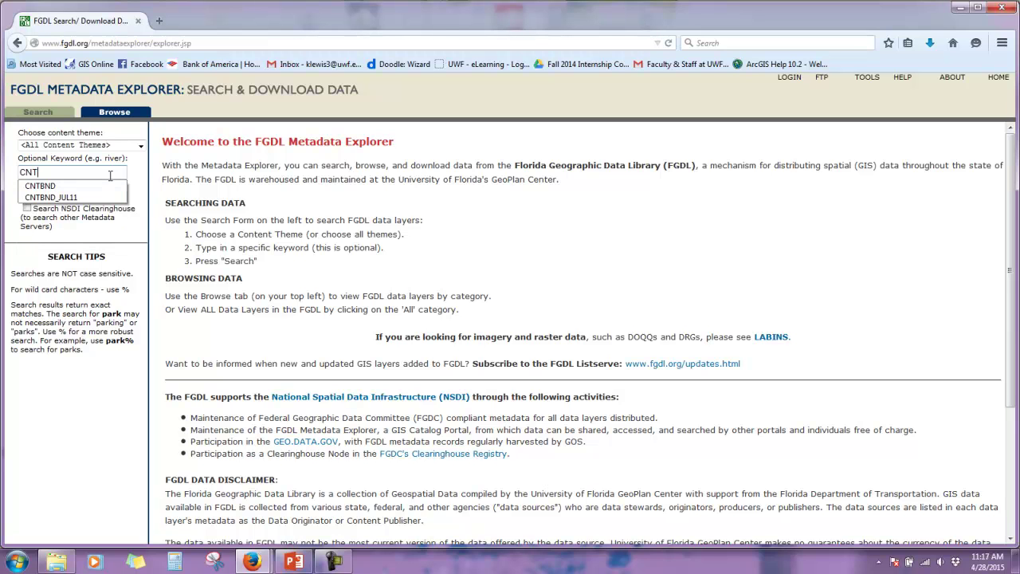
pyautogui.write('BND')
pyautogui.press('Return')
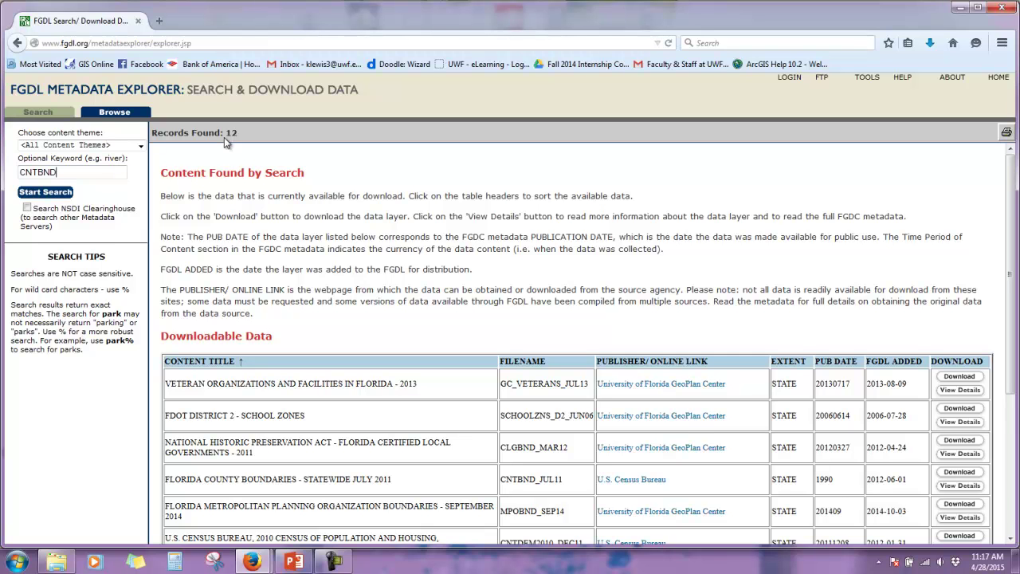
pyautogui.scroll(-3, 521, 289)
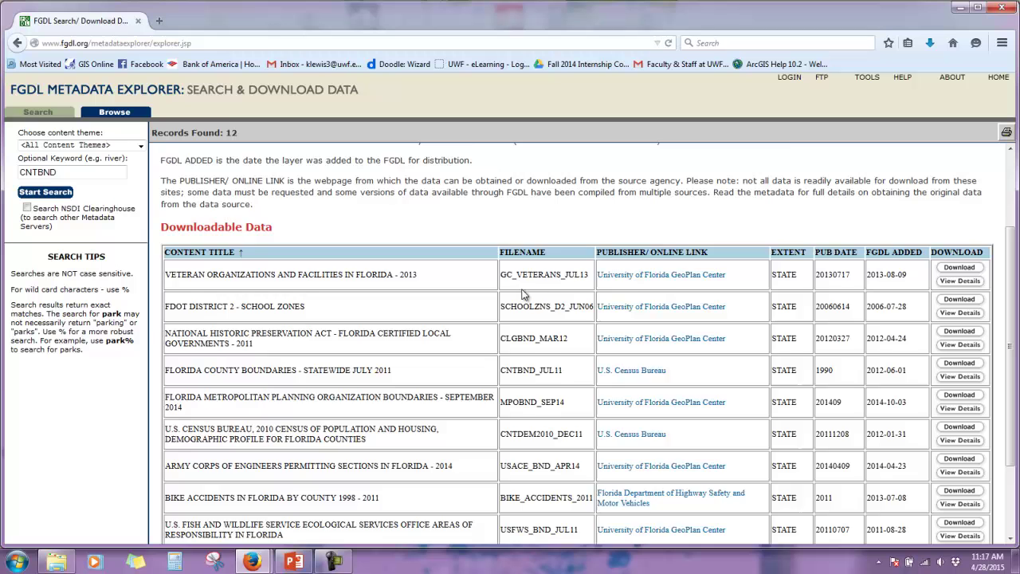
pyautogui.scroll(-3, 522, 294)
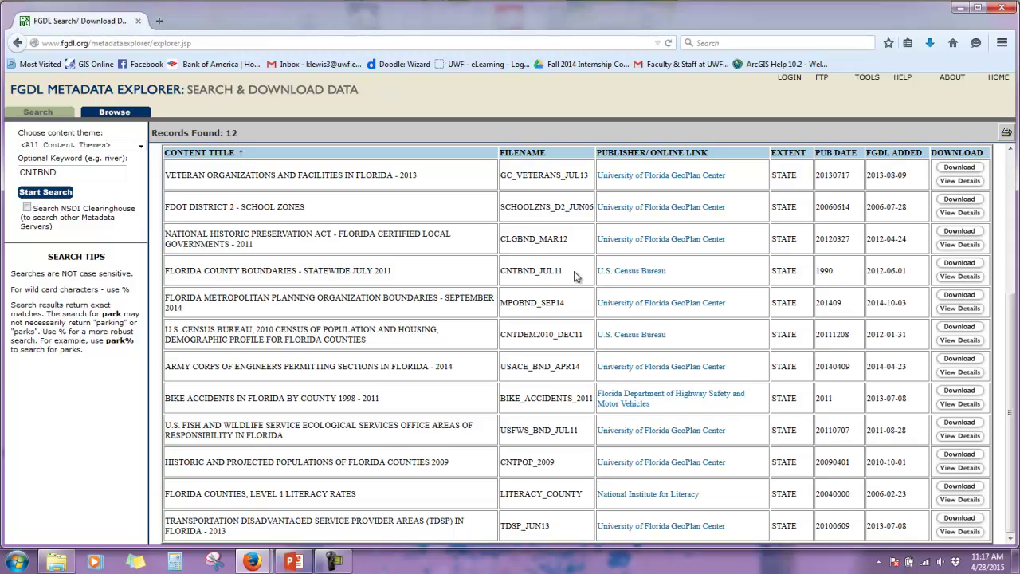
# - Open the Florida County Boundaries - Statewide July 2011 details and download cntbnd_jul11.zip
pyautogui.rightClick(957, 278)
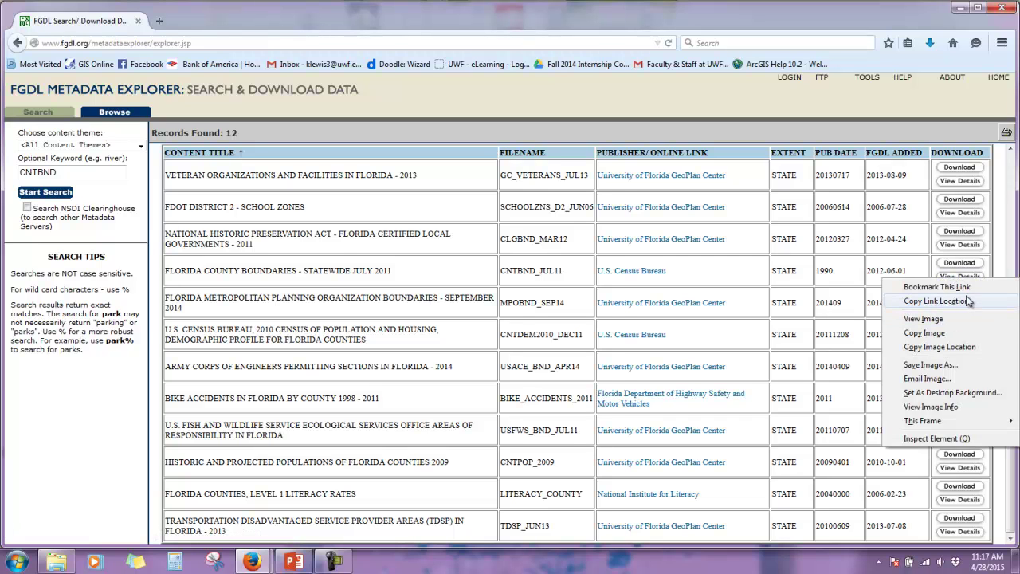
pyautogui.click(859, 303)
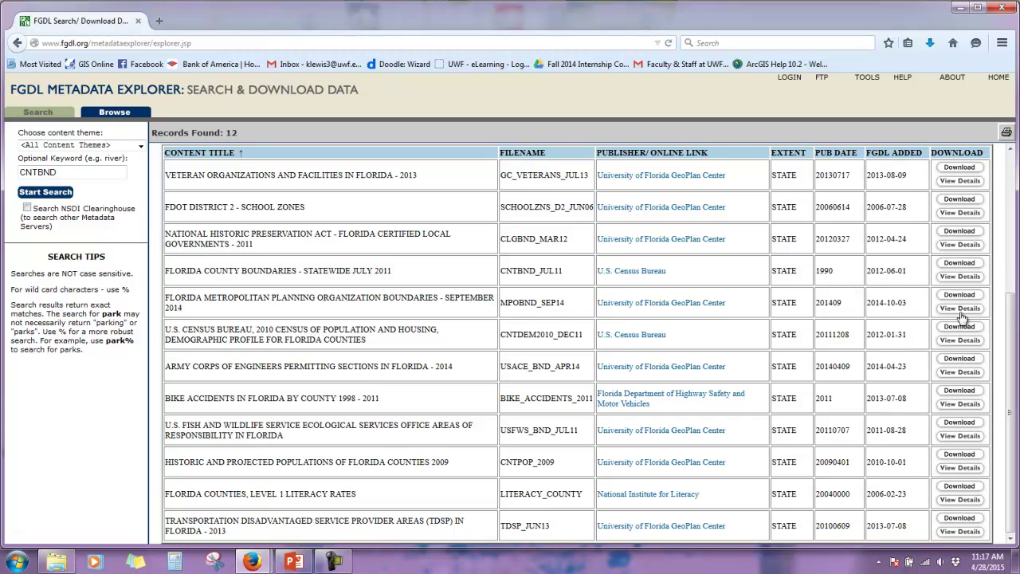
pyautogui.click(961, 277)
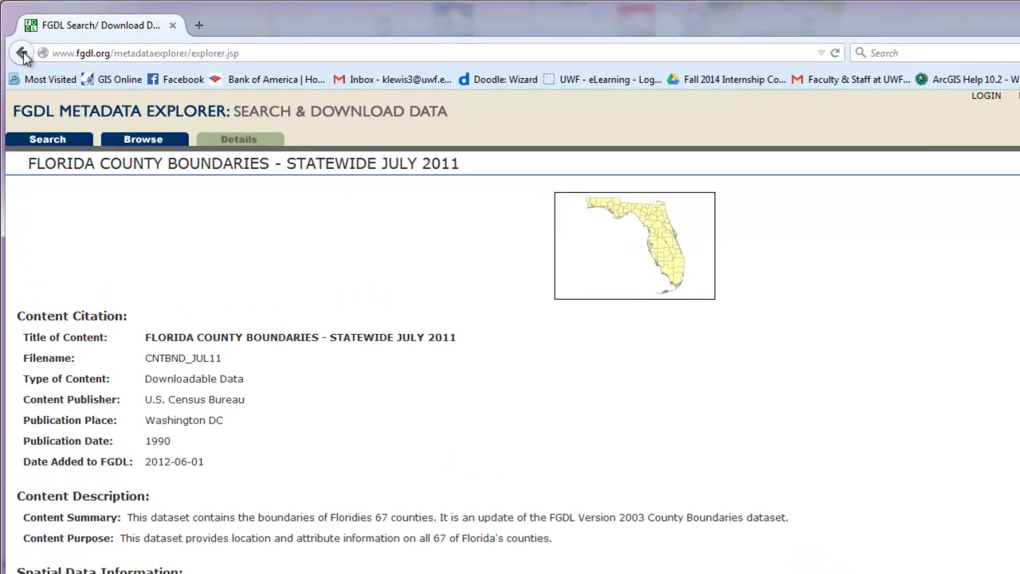
pyautogui.click(22, 53)
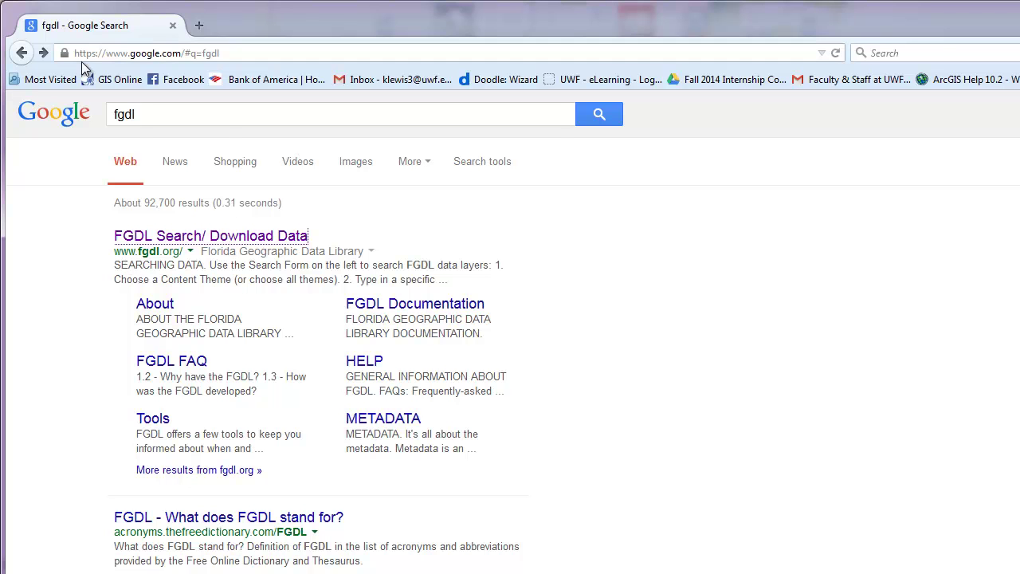
pyautogui.click(43, 53)
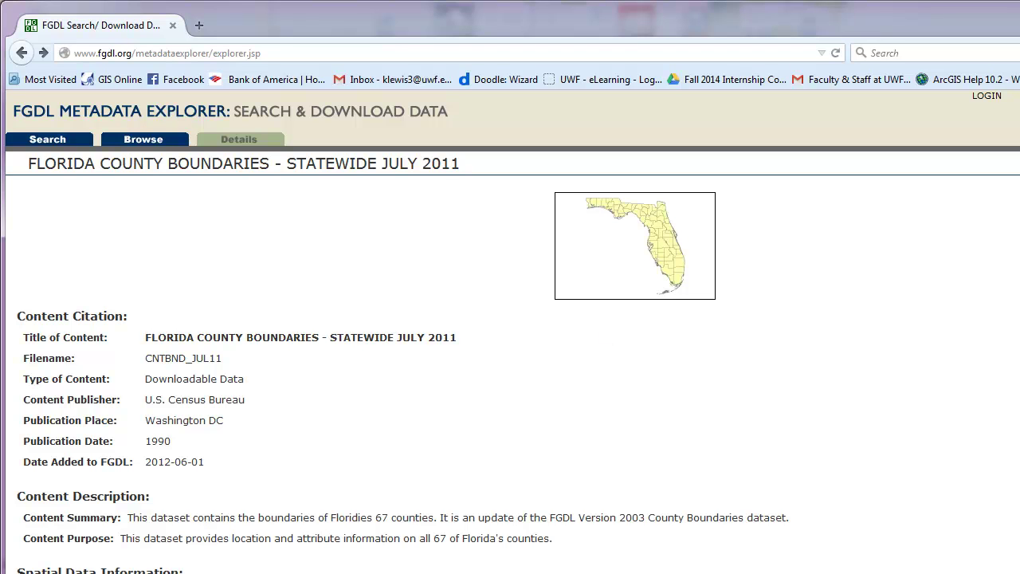
pyautogui.click(463, 538)
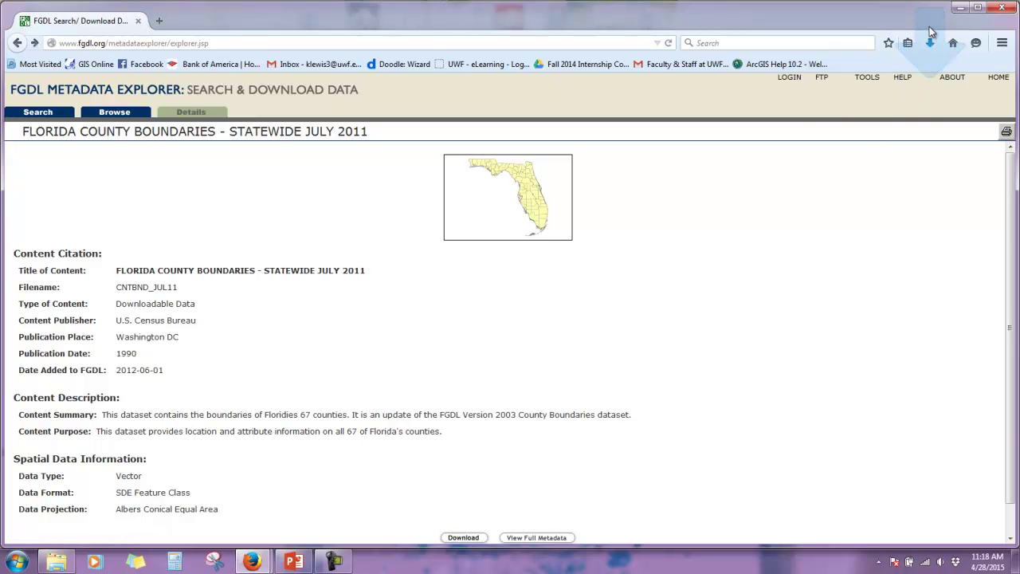
# - Show the newest download, cntbnd_jul11(2).zip, in its Downloads folder from Firefox's downloads list
pyautogui.click(929, 46)
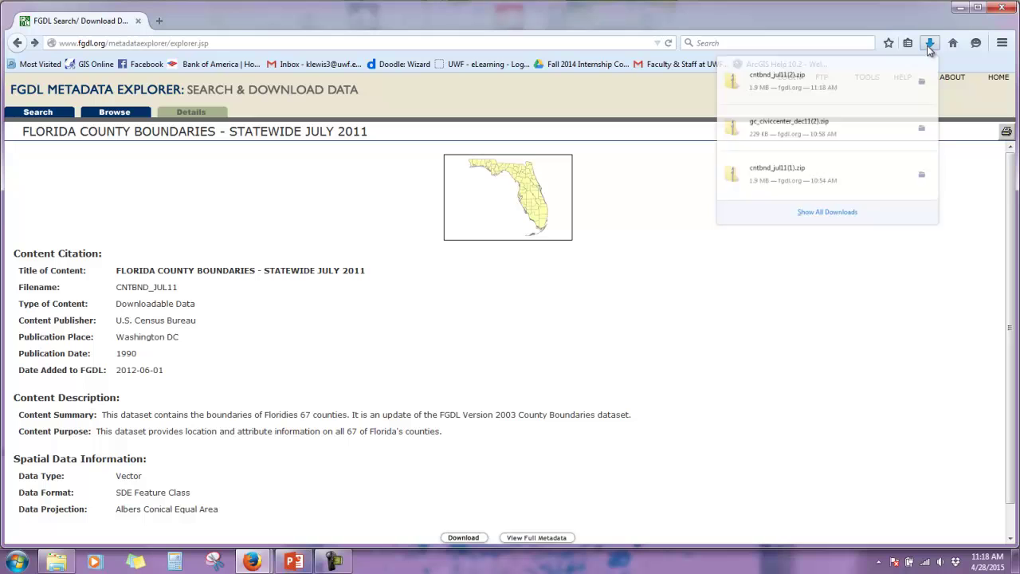
pyautogui.rightClick(821, 94)
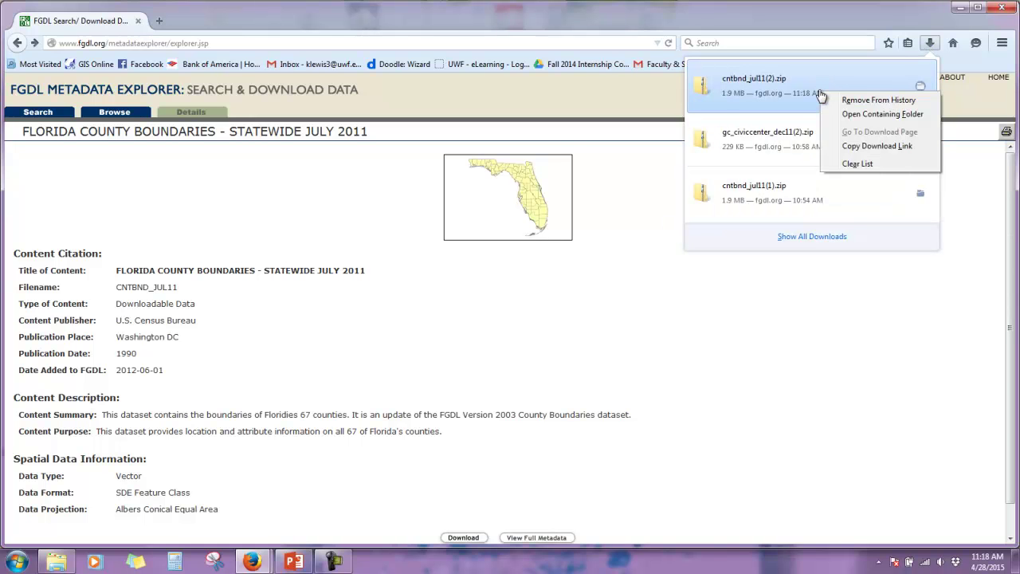
pyautogui.click(861, 118)
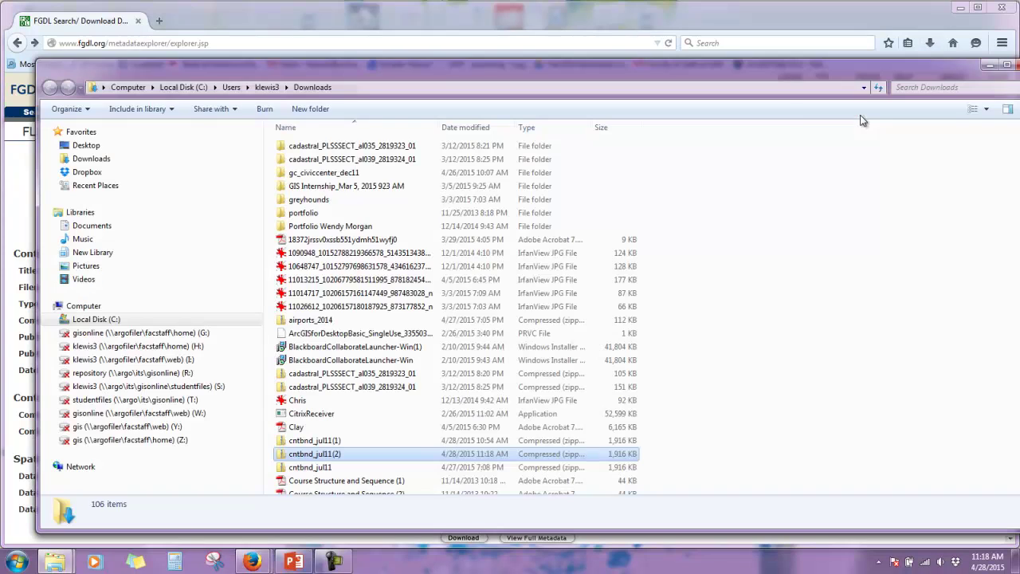
# - Copy the cntbnd_jul11(2) zip into Dropbox > Mooc > Week6Demo
pyautogui.rightClick(323, 457)
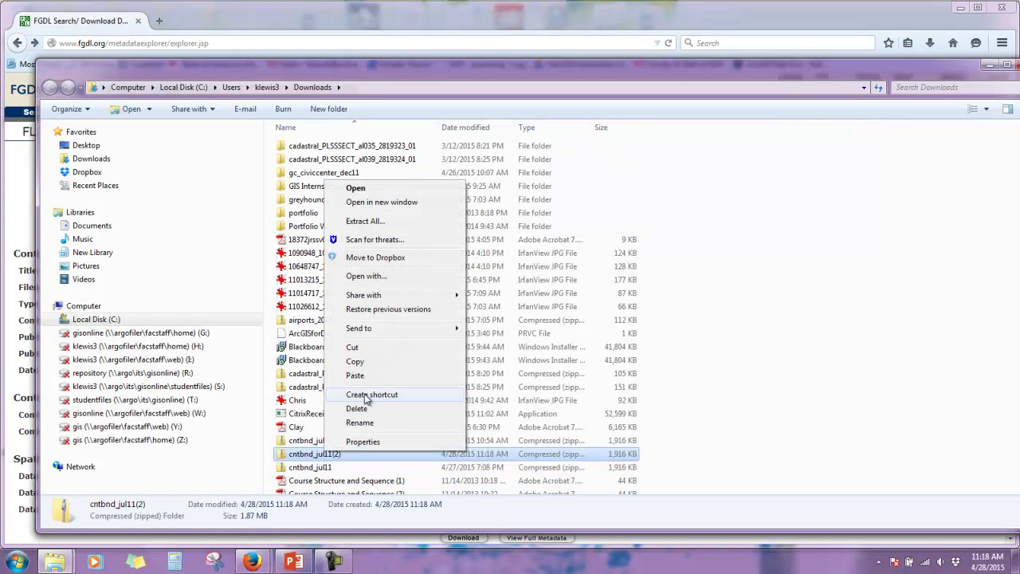
pyautogui.click(355, 361)
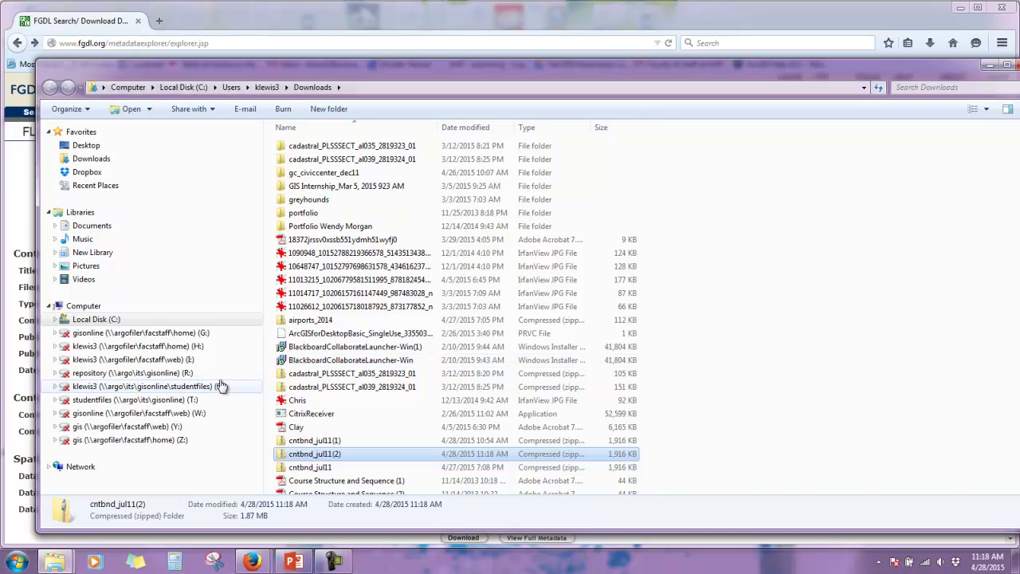
pyautogui.click(87, 173)
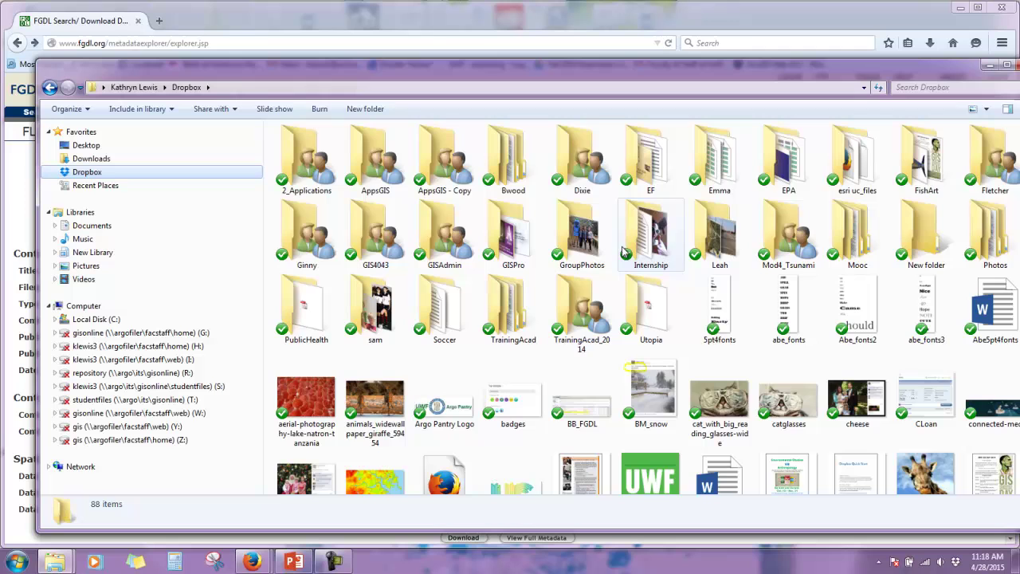
pyautogui.click(866, 239)
pyautogui.doubleClick(866, 239)
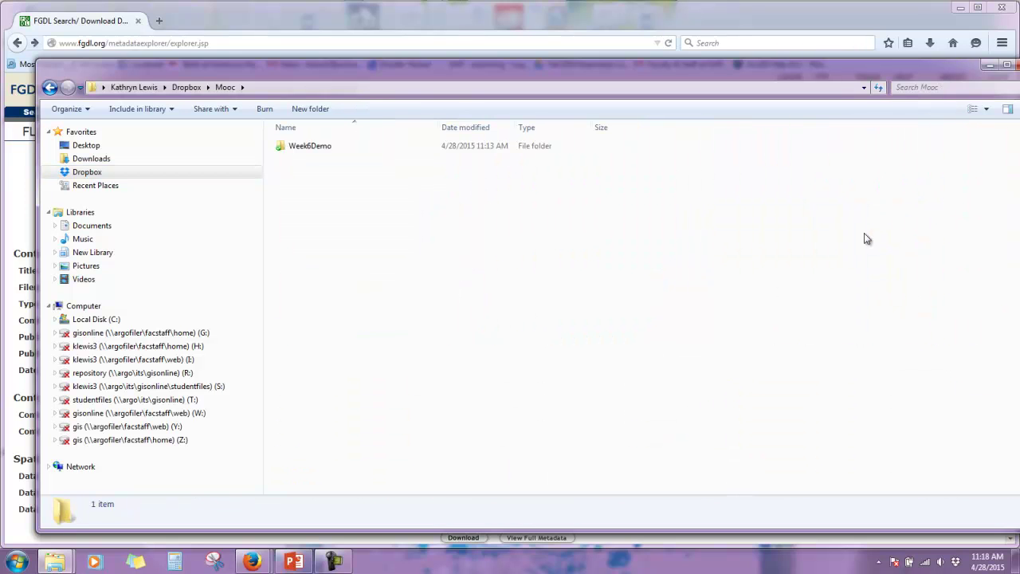
pyautogui.rightClick(310, 148)
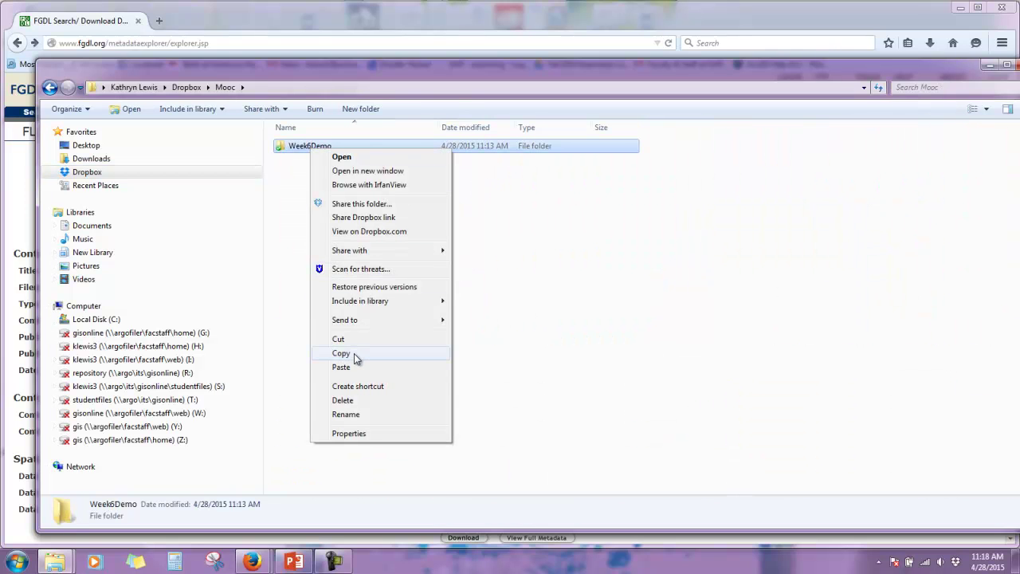
pyautogui.click(350, 367)
pyautogui.doubleClick(312, 149)
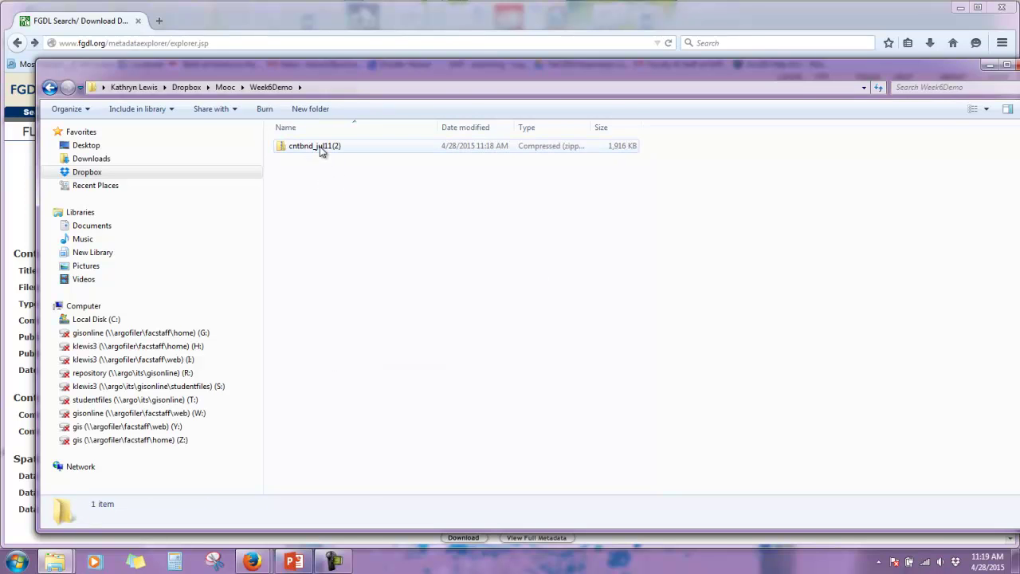
# - Extract the zip into a folder named cntbnd_jul11, dropping the '(2)' from the path
pyautogui.rightClick(321, 151)
pyautogui.click(358, 188)
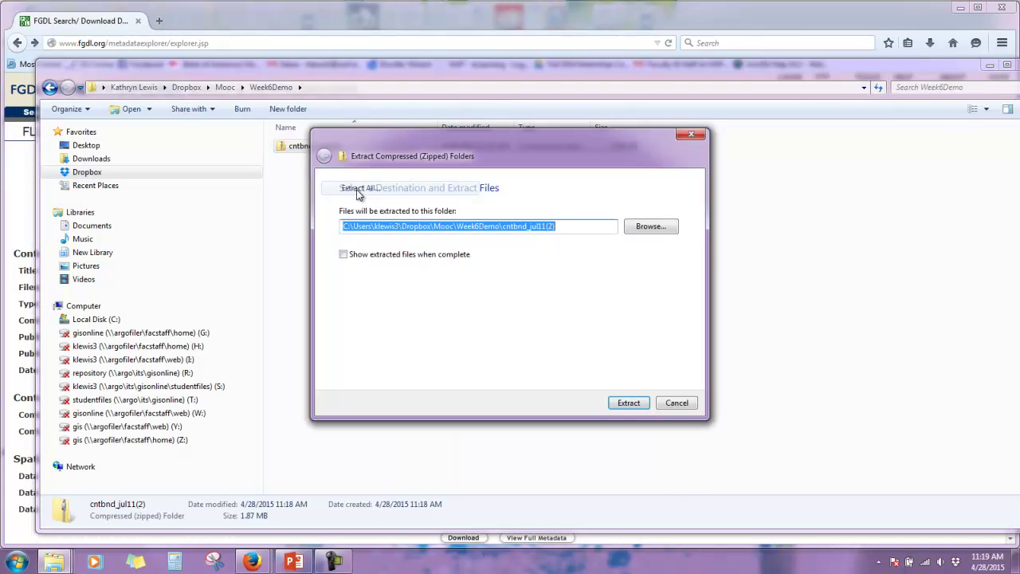
pyautogui.click(563, 226)
pyautogui.press('BackSpace')
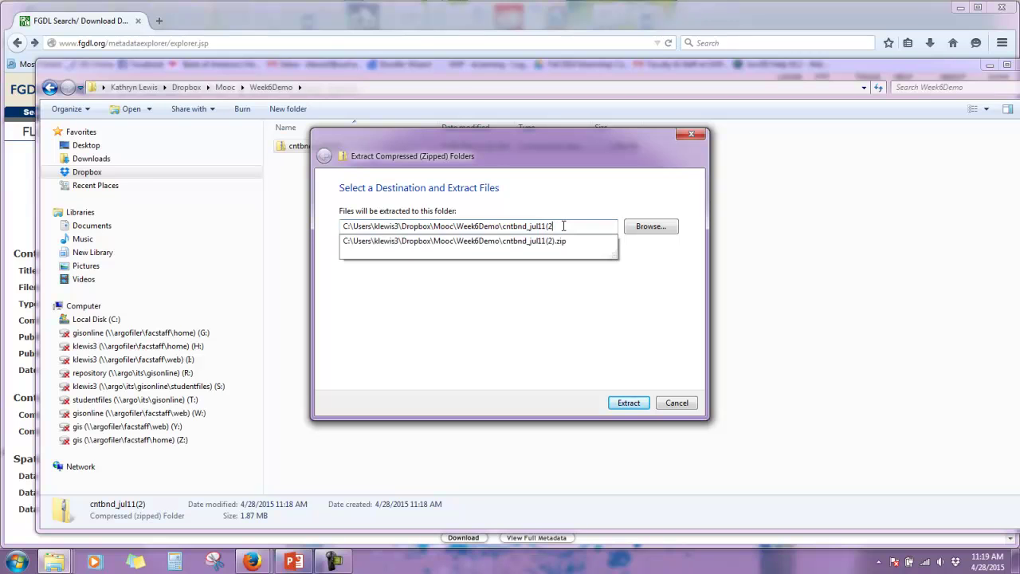
pyautogui.press('BackSpace')
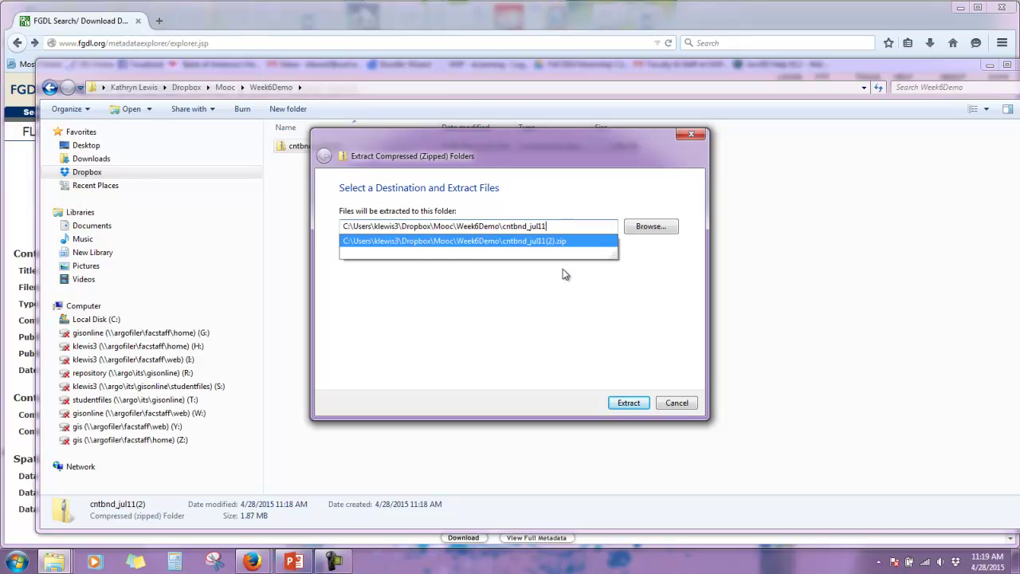
pyautogui.click(593, 342)
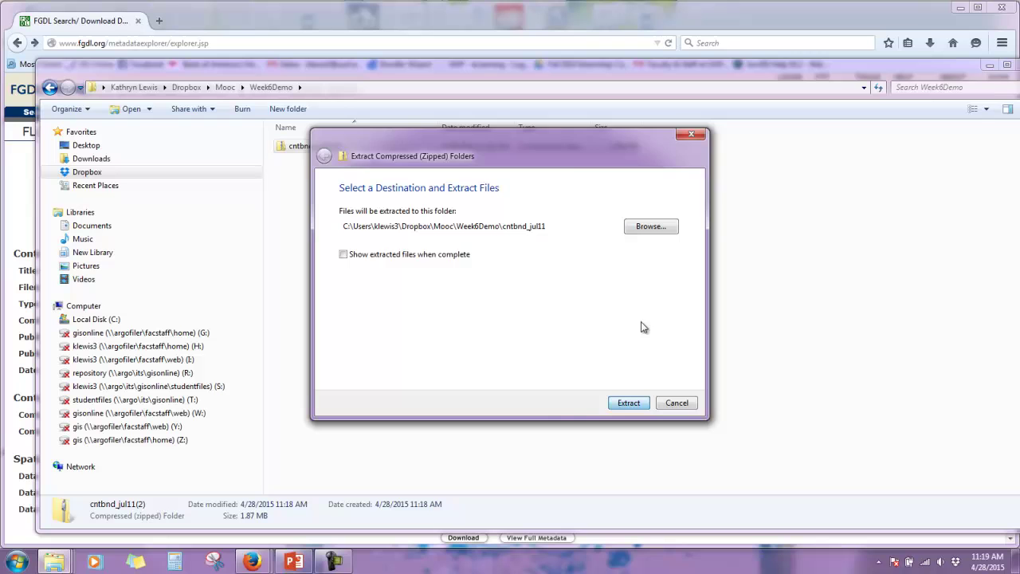
pyautogui.click(628, 403)
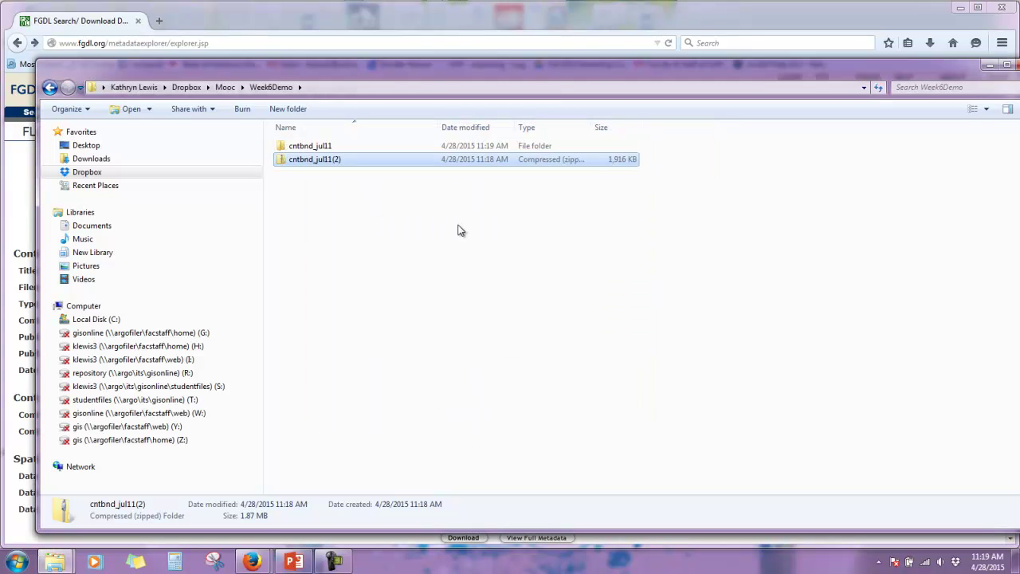
# - Delete the leftover cntbnd_jul11(2) zip to the Recycle Bin
pyautogui.click(361, 236)
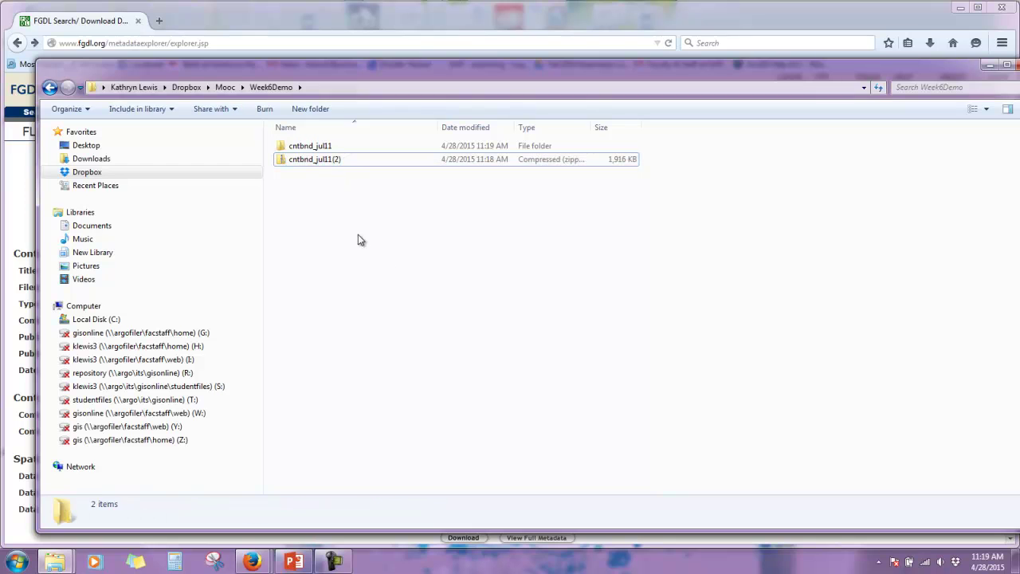
pyautogui.click(301, 161)
pyautogui.press('Delete')
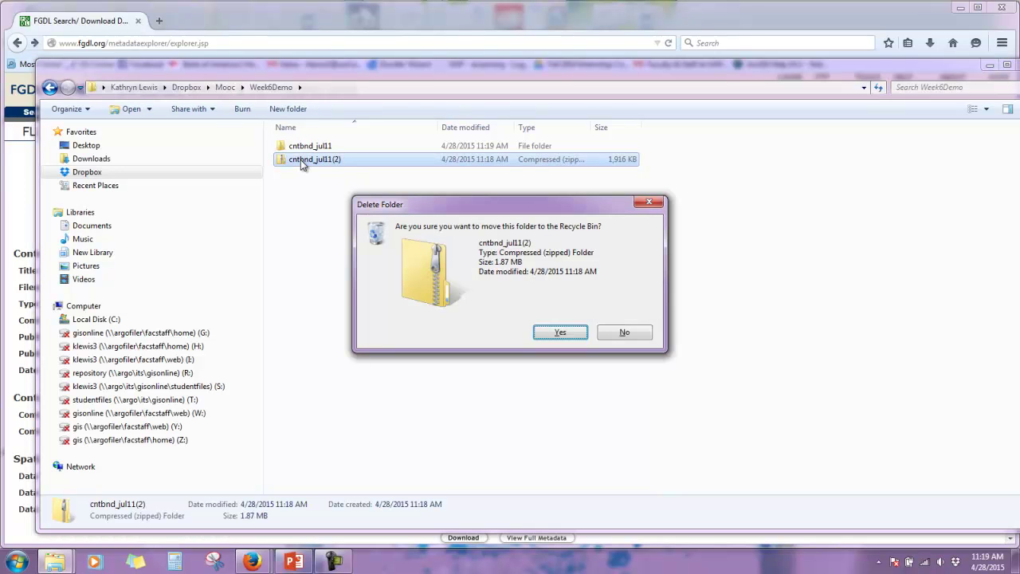
pyautogui.click(546, 334)
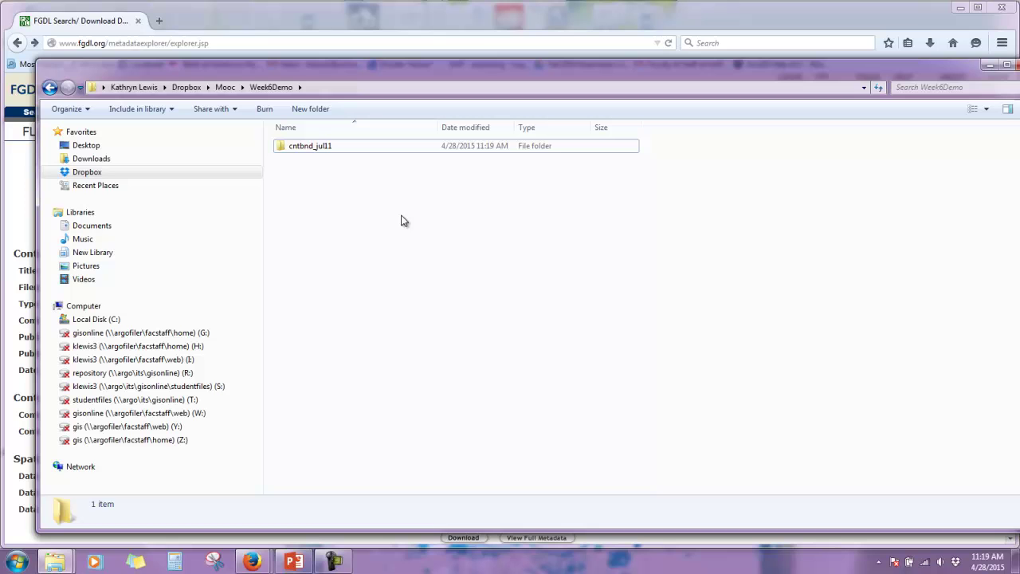
pyautogui.doubleClick(312, 151)
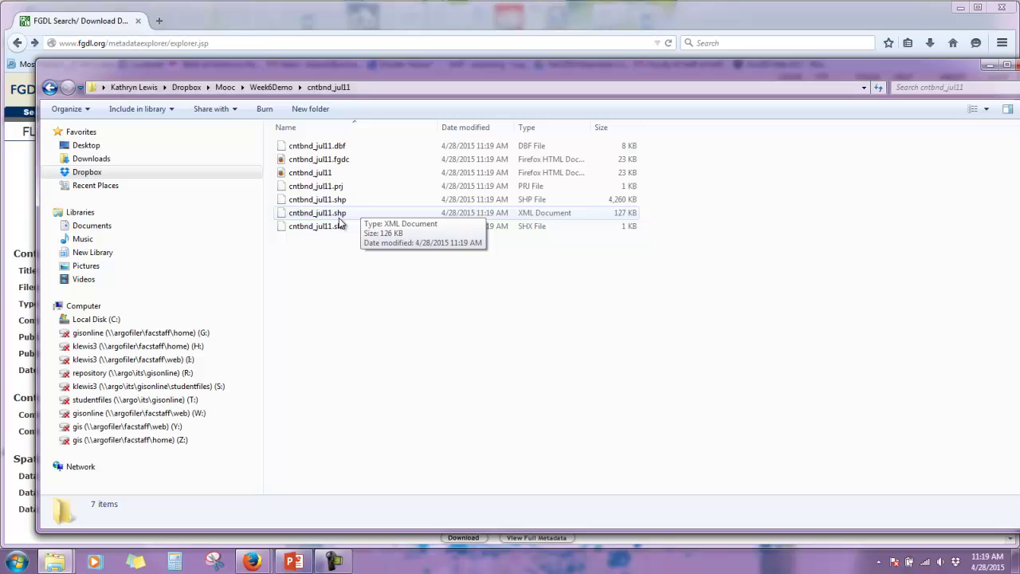
pyautogui.click(342, 226)
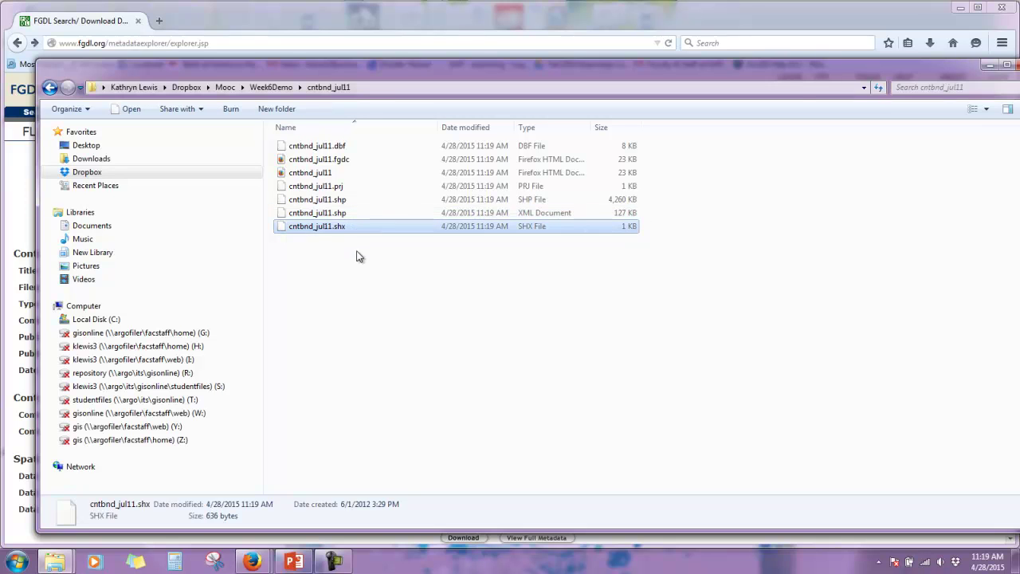
pyautogui.click(357, 255)
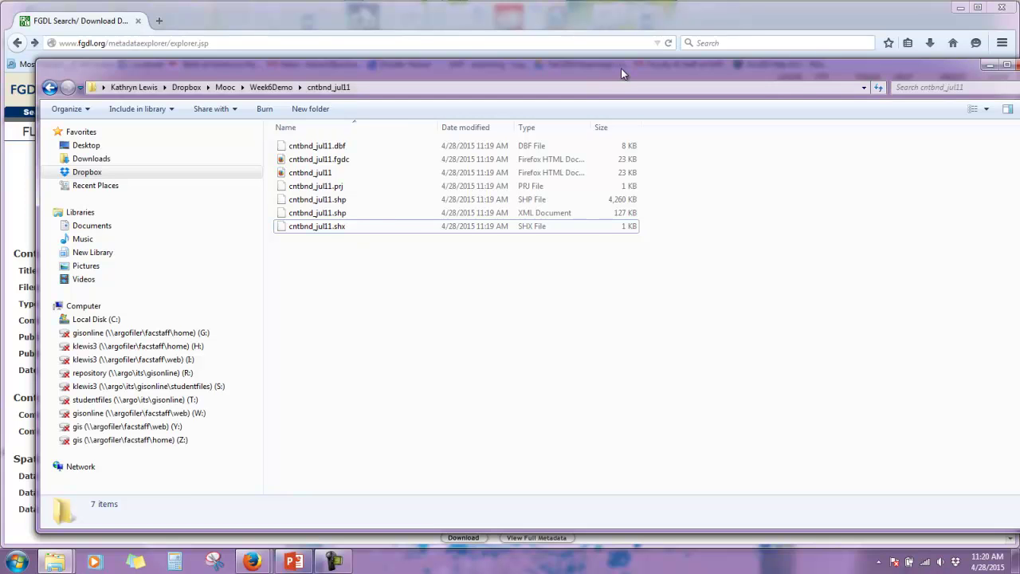
# - Close the file window and replace the CNTBND keyword search with 'Civic Center'
pyautogui.moveTo(621, 68); pyautogui.dragTo(530, 61)
pyautogui.click(932, 59)
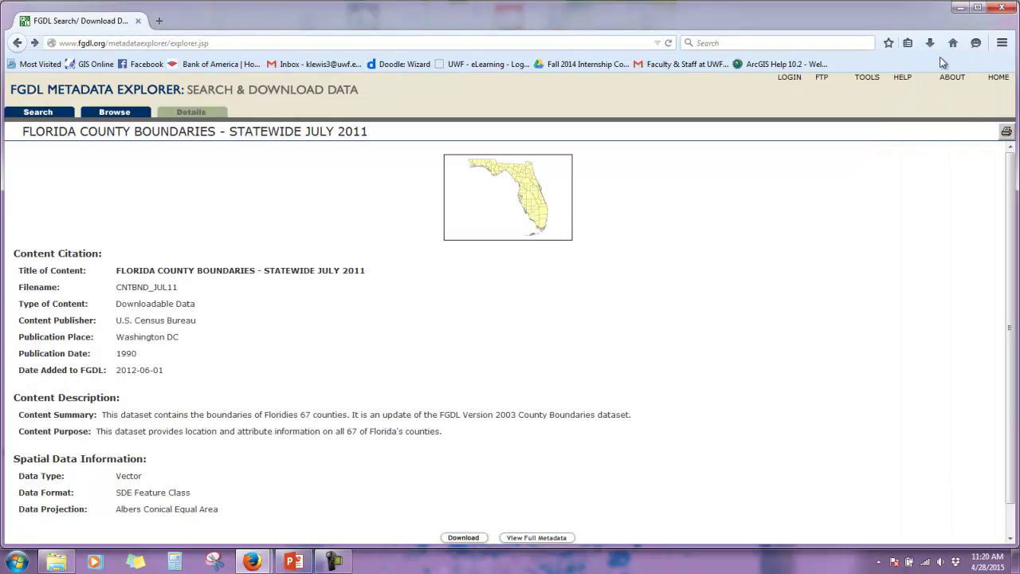
pyautogui.click(39, 114)
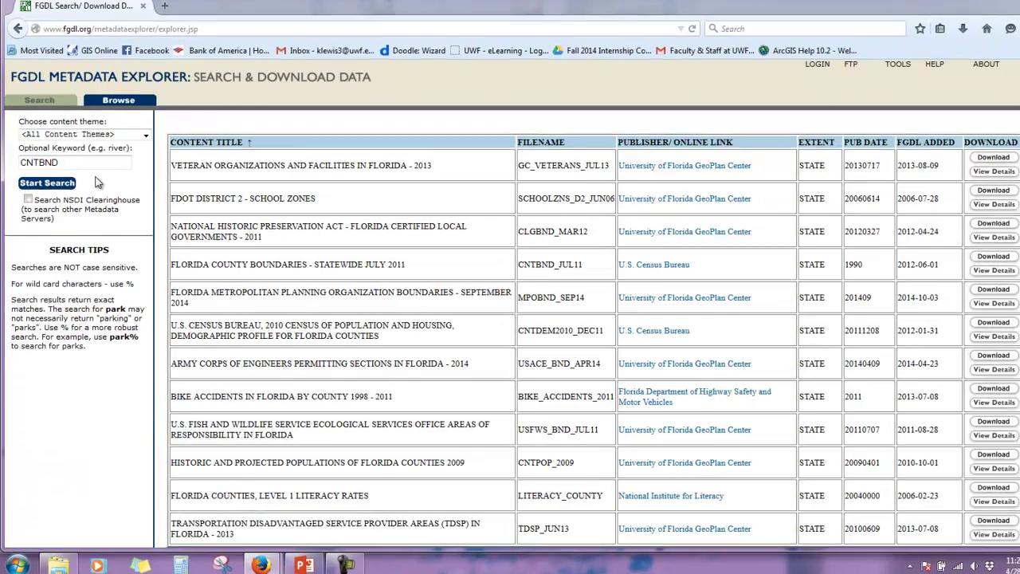
pyautogui.click(73, 163)
pyautogui.press('BackSpace')
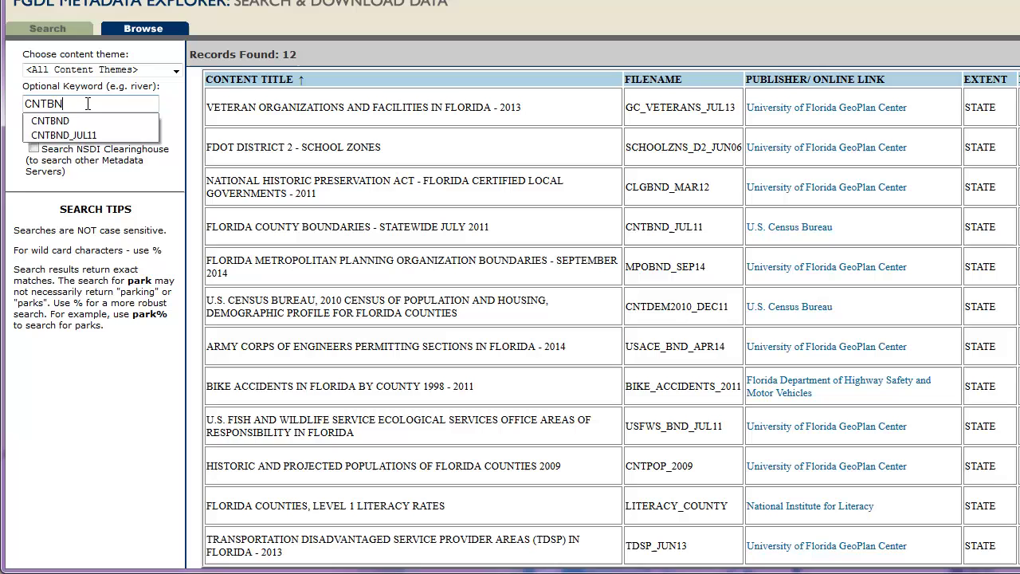
pyautogui.press('BackSpace')
pyautogui.press('BackSpace')
pyautogui.press('BackSpace')
pyautogui.press('BackSpace')
pyautogui.press('BackSpace')
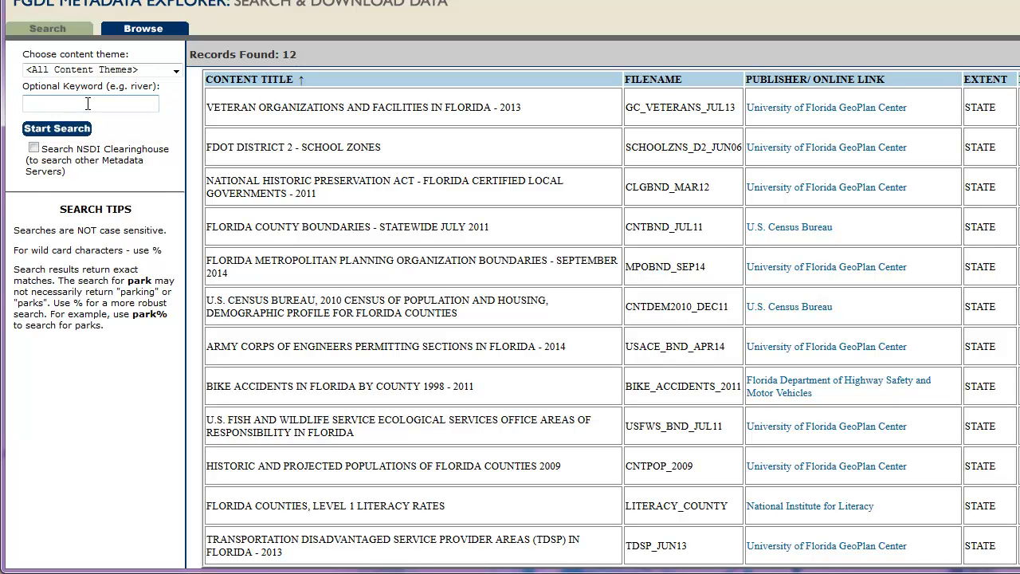
pyautogui.write('Civic')
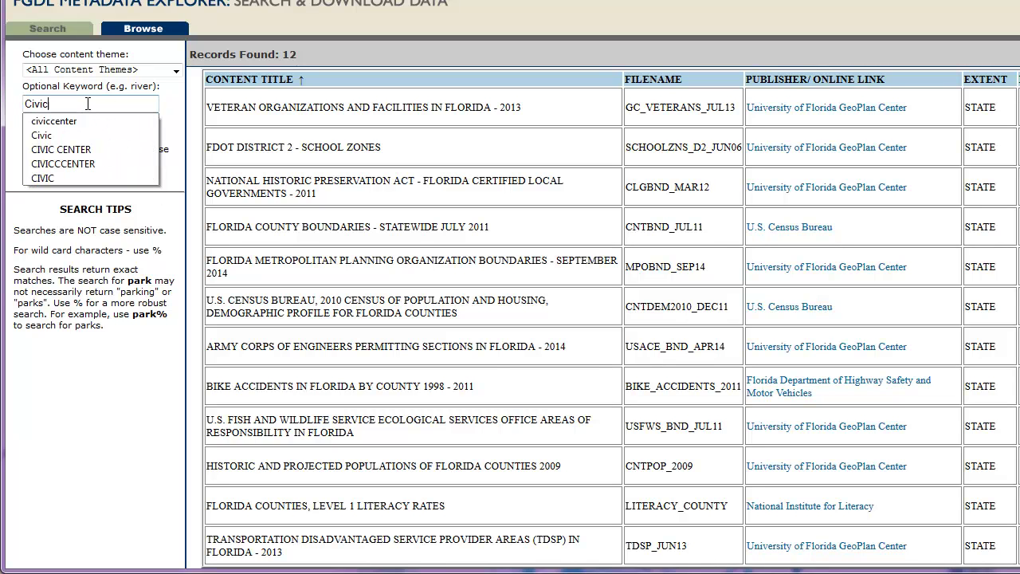
pyautogui.write(' Center')
pyautogui.press('Return')
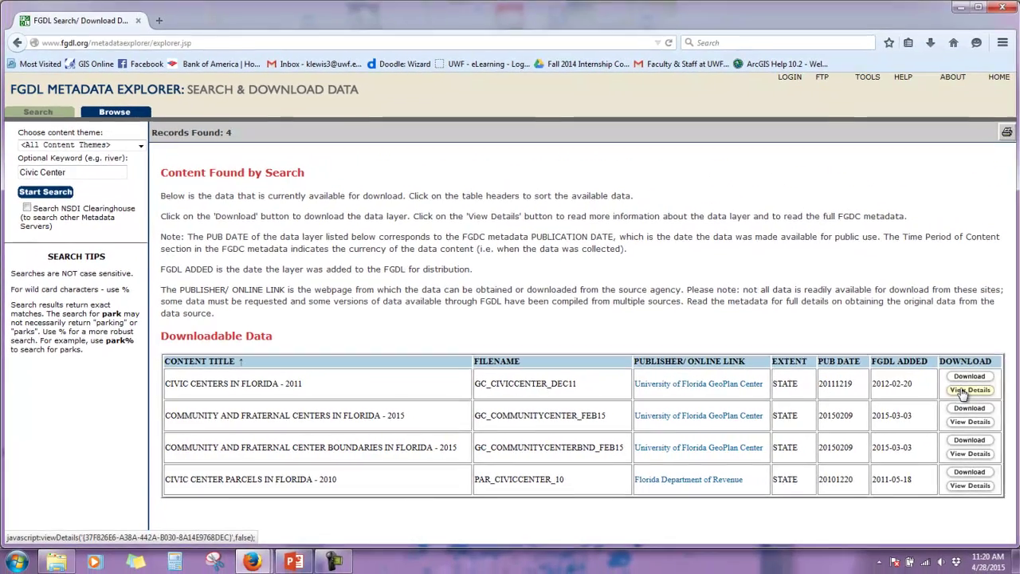
# - Open the CIVIC CENTERS IN FLORIDA - 2011 details page and download GC_CIVICCENTER_DEC11
pyautogui.click(963, 390)
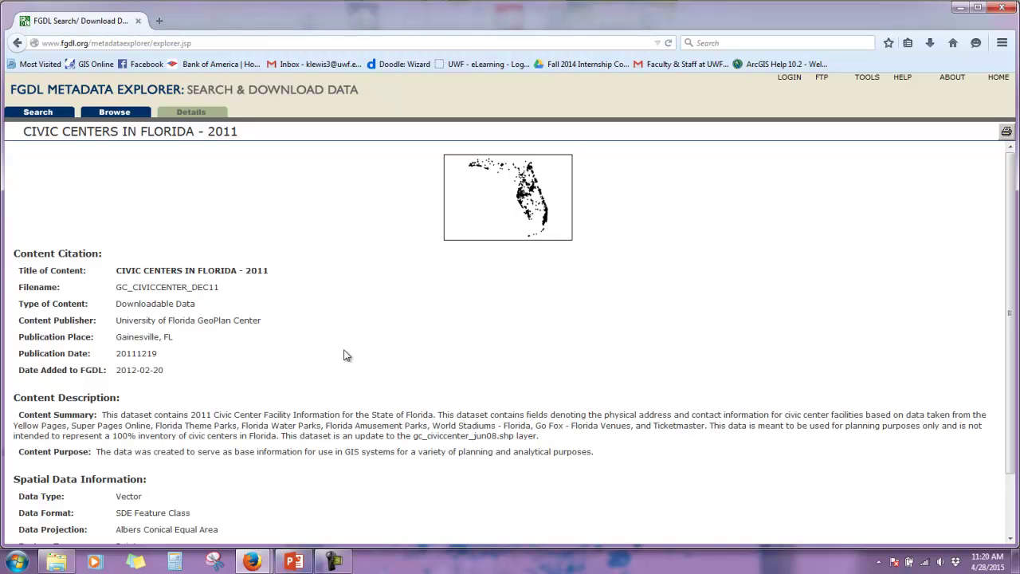
pyautogui.scroll(-2, 347, 355)
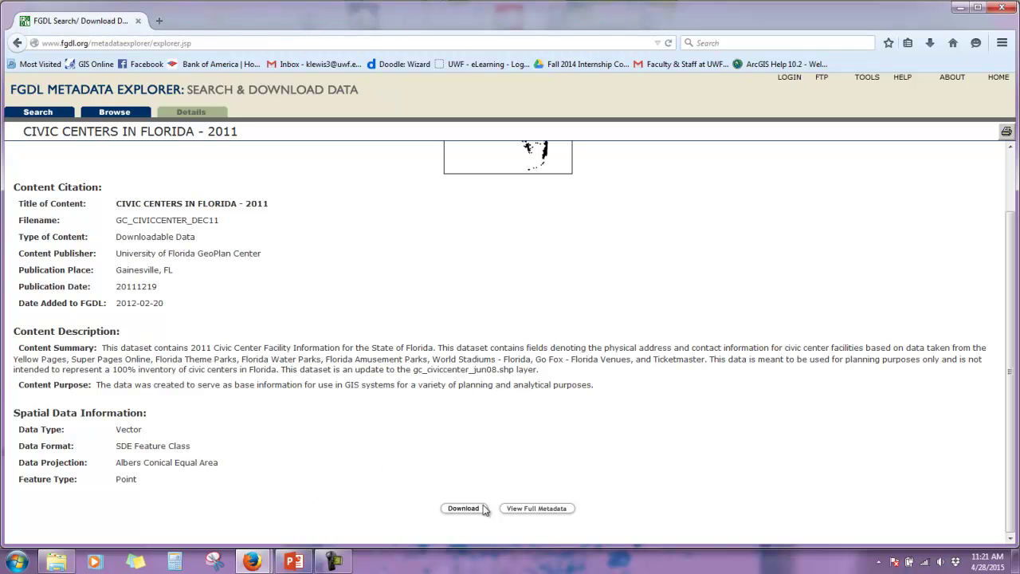
pyautogui.click(458, 512)
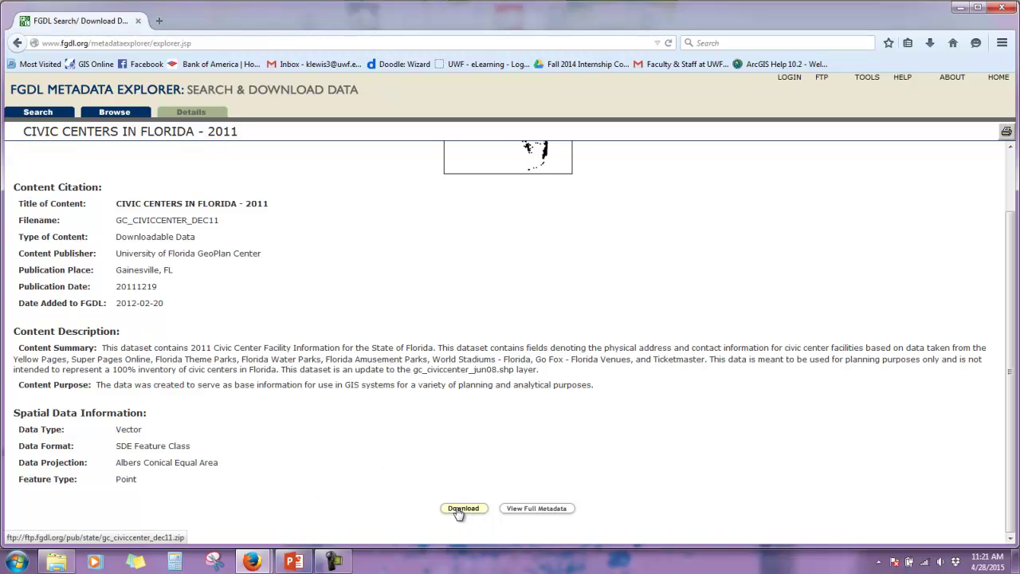